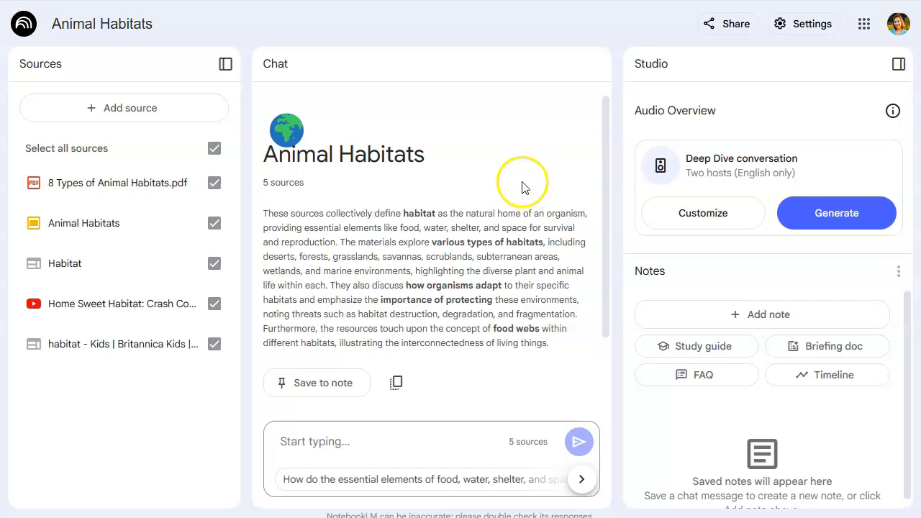
Open the Add sources dialog, review its upload and link options, and close it
left_click(115, 108)
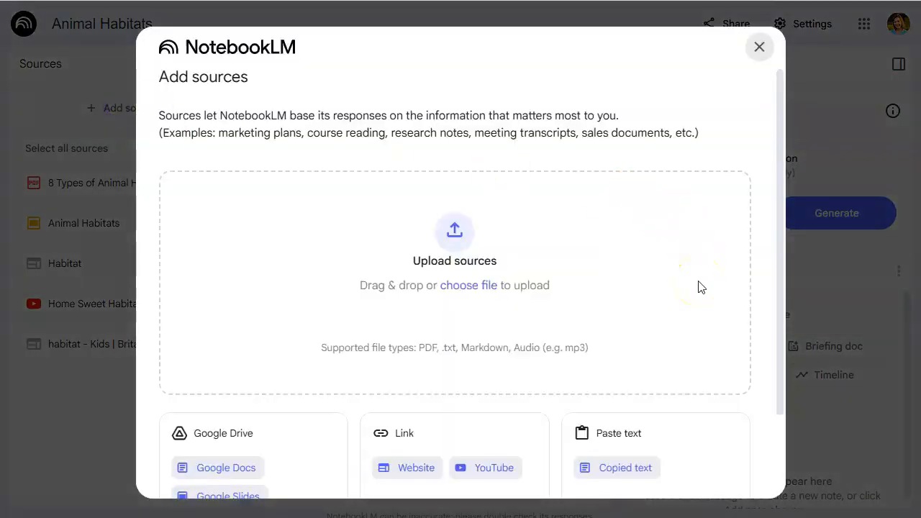
scroll(698, 286, "down", 2)
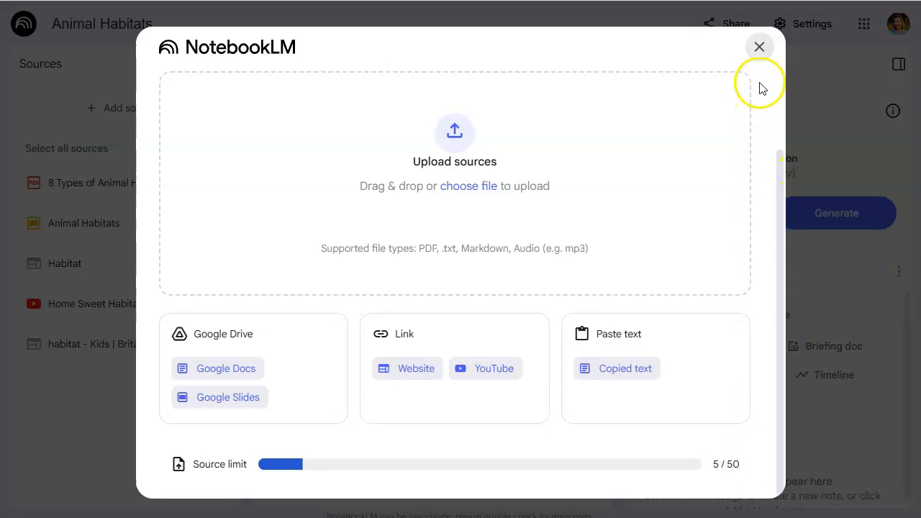
left_click(759, 47)
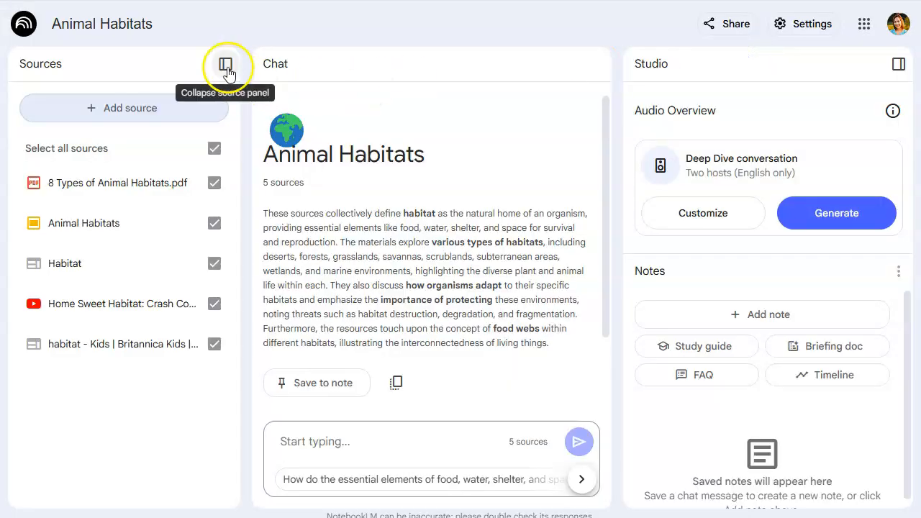
Collapse the sources panel to widen the chat area
left_click(226, 65)
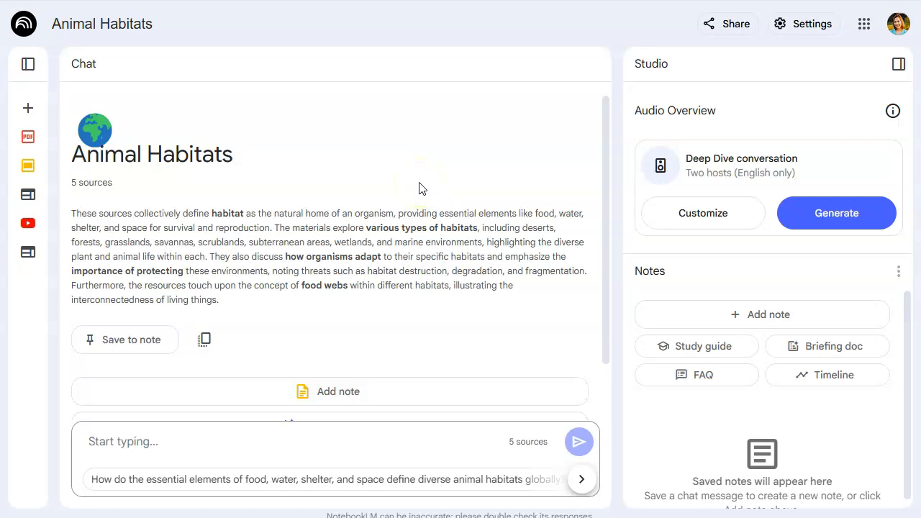
left_click(470, 351)
left_click(469, 344)
left_click(266, 441)
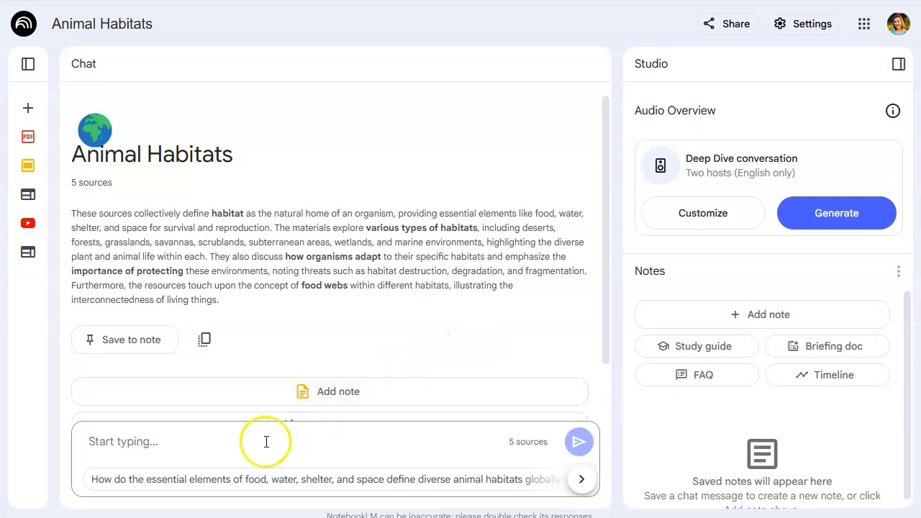
Browse the suggested questions and ask "What are the primary threats impacting the health and survival of various animal habitats on Earth?"
left_click(581, 479)
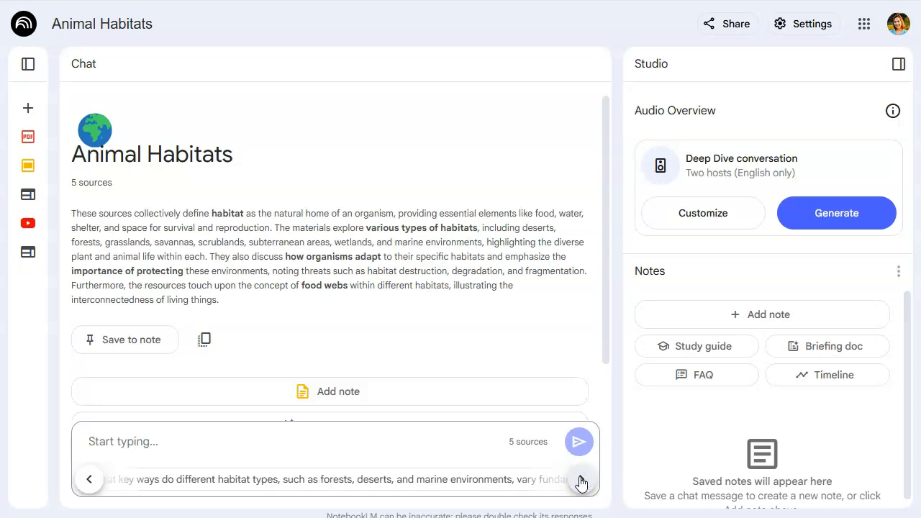
left_click(581, 481)
left_click(358, 483)
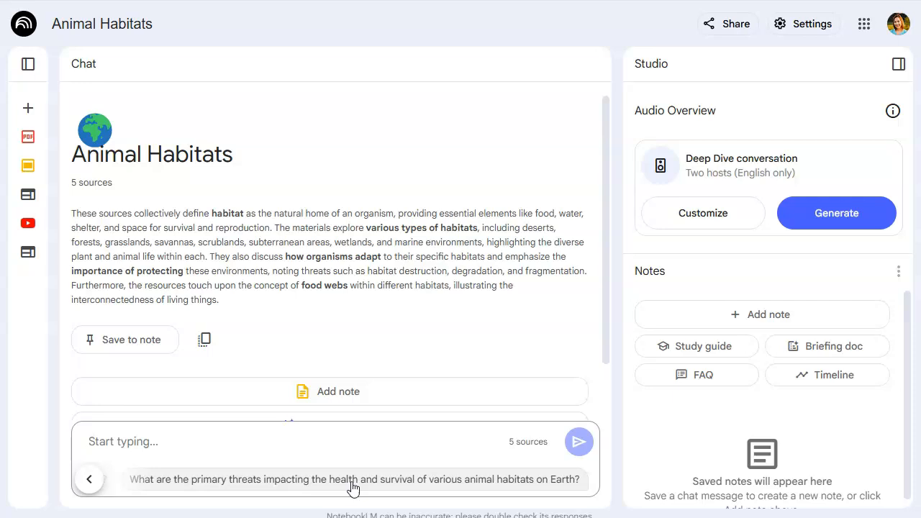
left_click(352, 487)
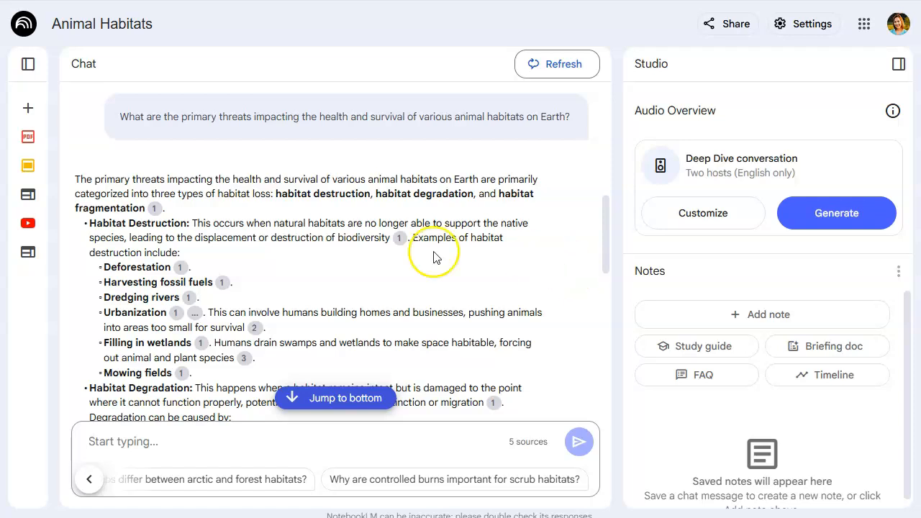
Hover the citation markers in the habitat destruction and degradation parts of the answer to preview the cited source passages
mouse_move(154, 211)
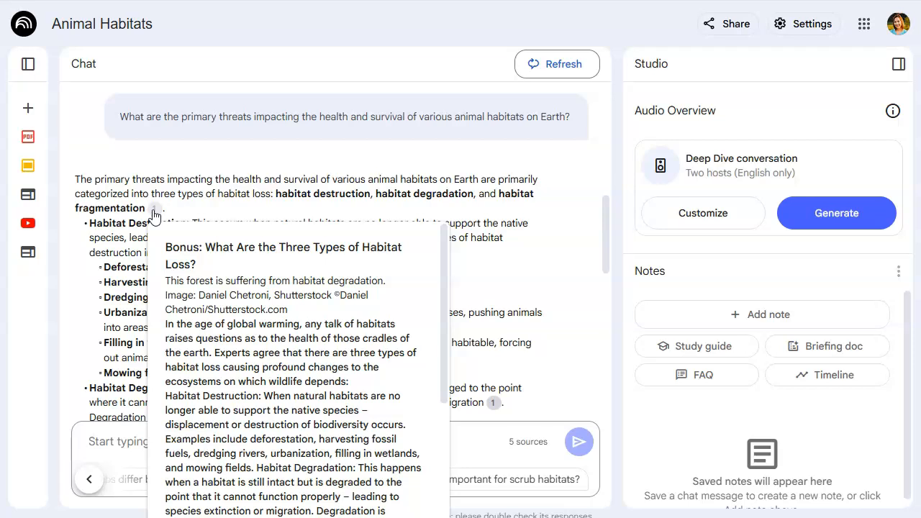
scroll(328, 335, "down", 3)
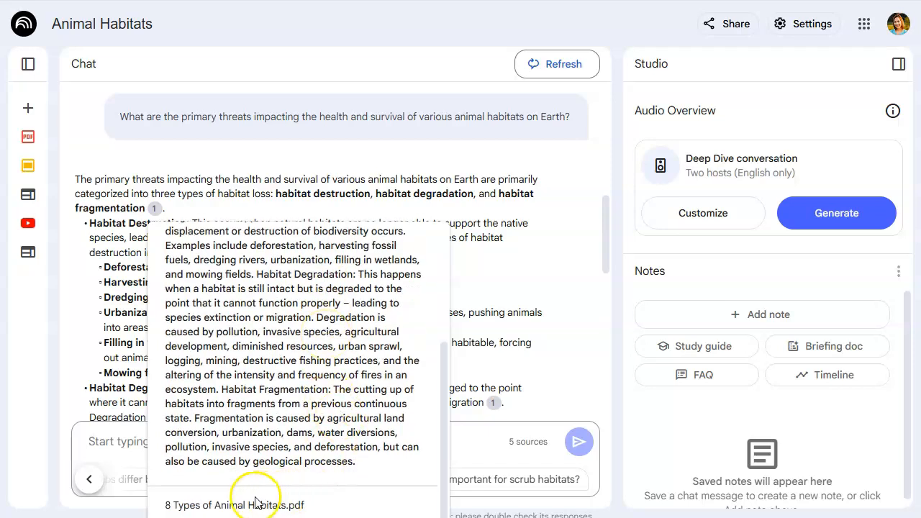
scroll(523, 256, "down", 3)
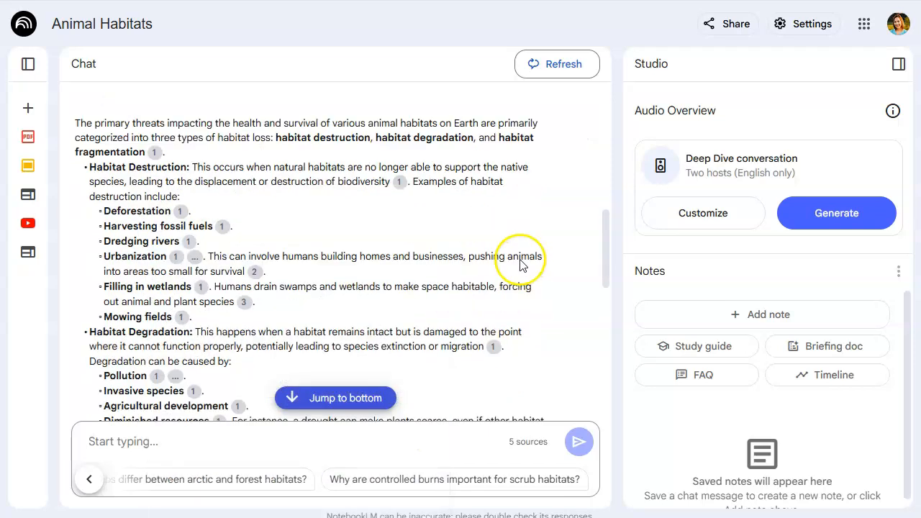
mouse_move(246, 218)
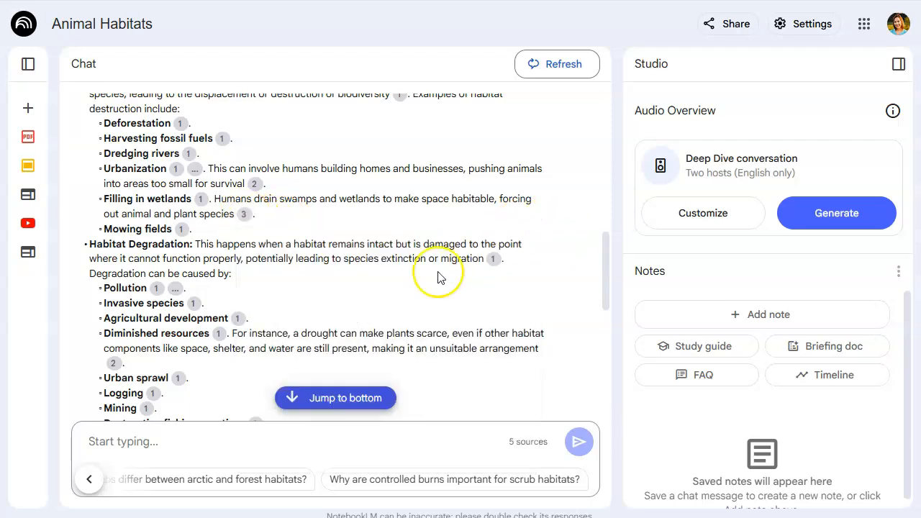
left_click(178, 295)
mouse_move(201, 291)
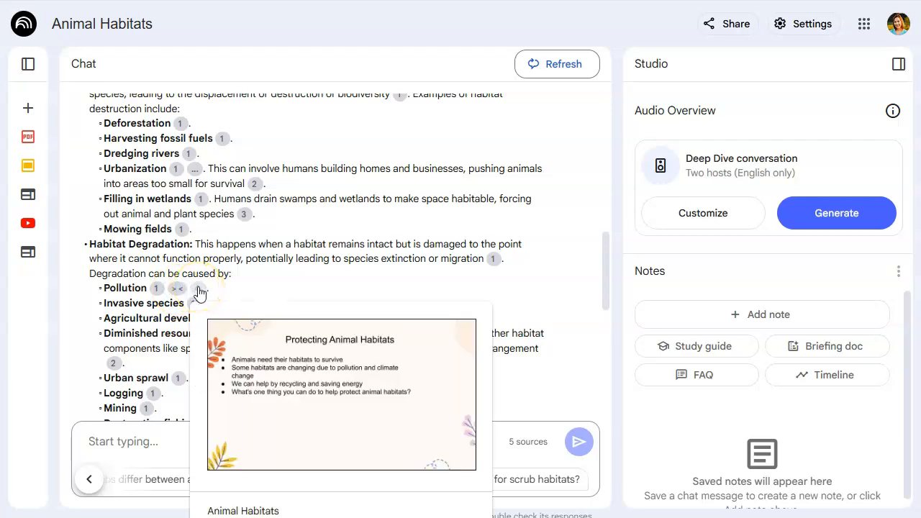
scroll(525, 302, "down", 2)
mouse_move(113, 220)
Scroll through the rest of the answer, previewing further citations down to its closing paragraph
left_click(207, 303)
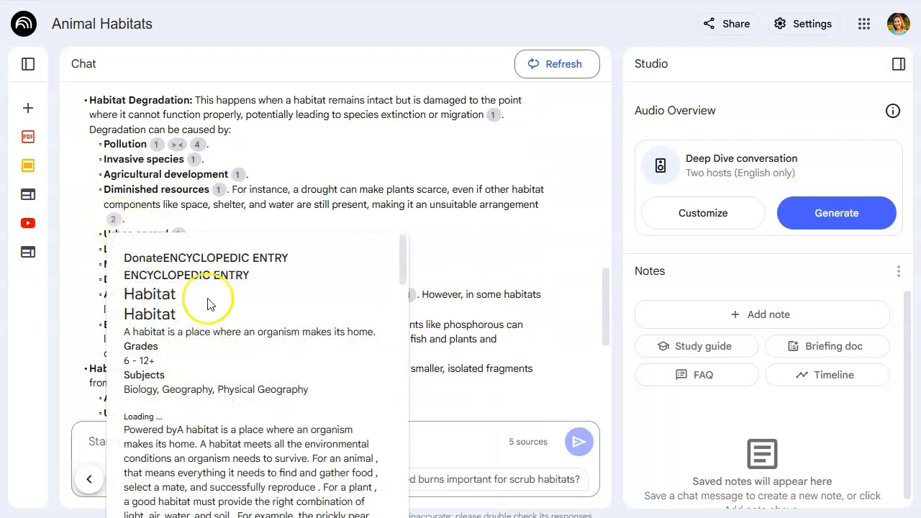
scroll(281, 329, "down", 10)
scroll(281, 330, "down", 3)
scroll(280, 330, "up", 15)
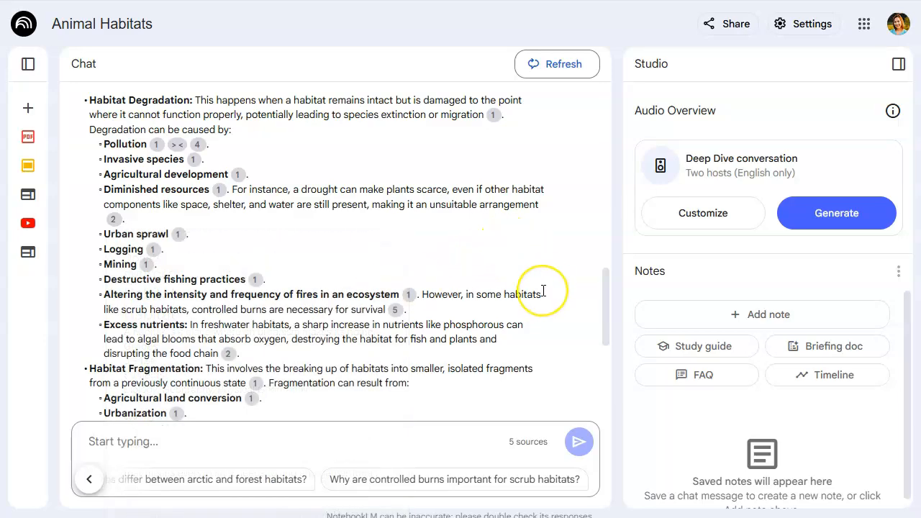
scroll(540, 288, "down", 3)
scroll(543, 290, "down", 1)
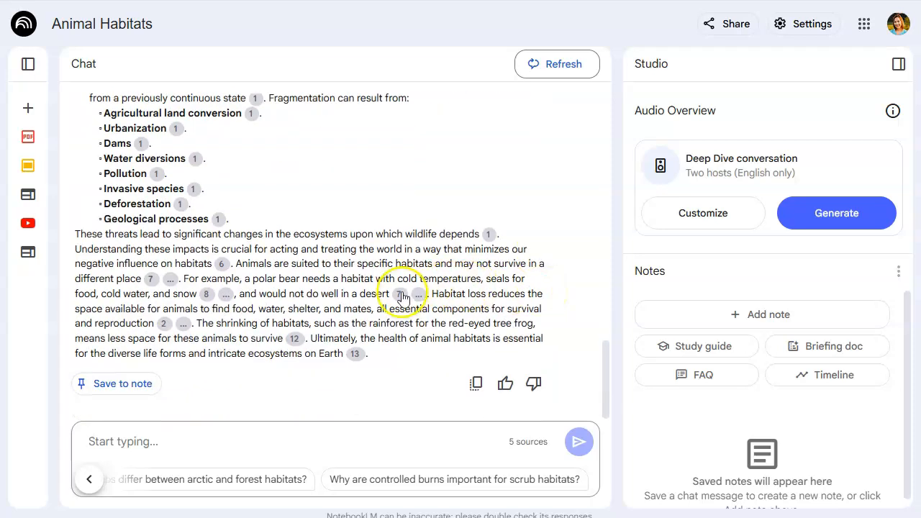
mouse_move(400, 295)
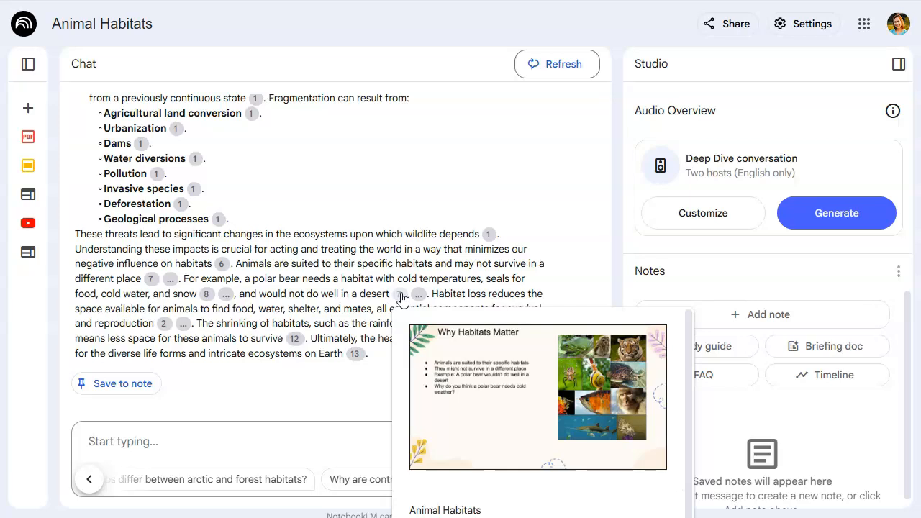
left_click(583, 227)
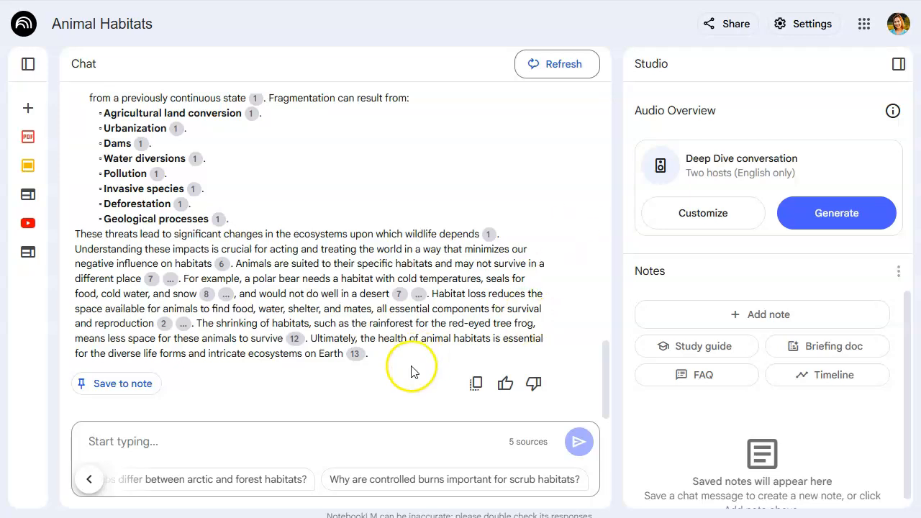
scroll(411, 372, "up", 15)
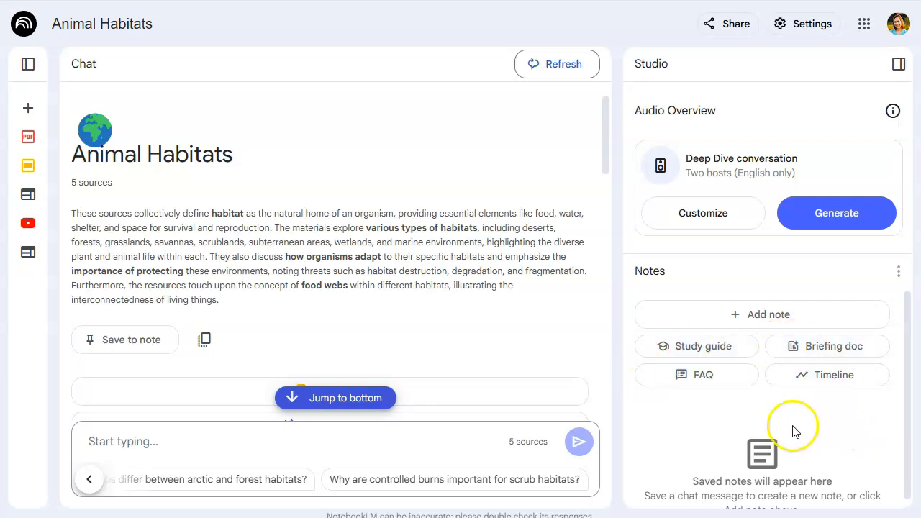
Generate a study guide from the notebook's sources and open it from the notes list
left_click(695, 347)
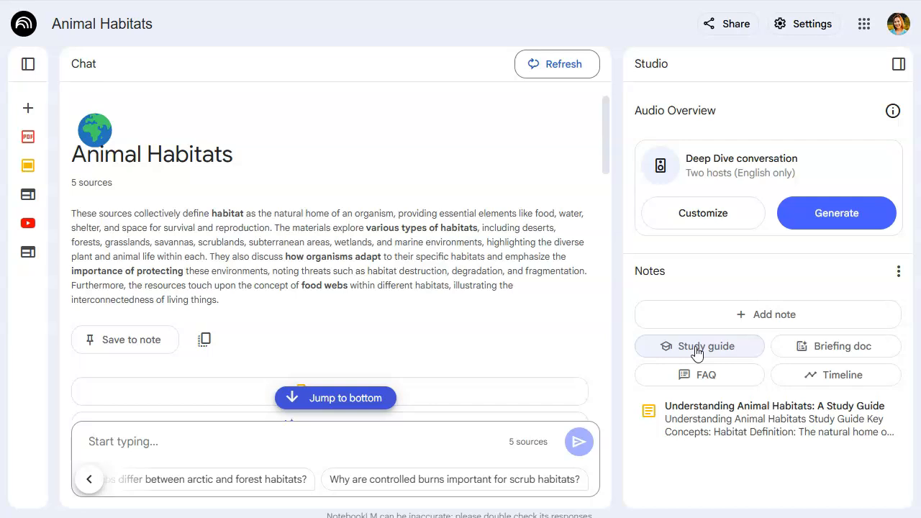
left_click(716, 432)
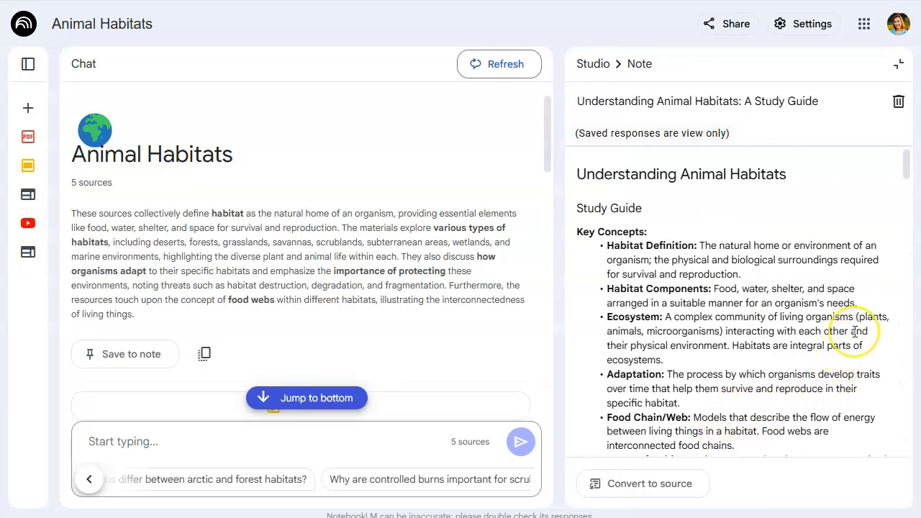
Scroll through the study guide's key concepts, quiz, answer key and essay questions, then return to the notes list
scroll(855, 331, "down", 10)
scroll(855, 331, "down", 10)
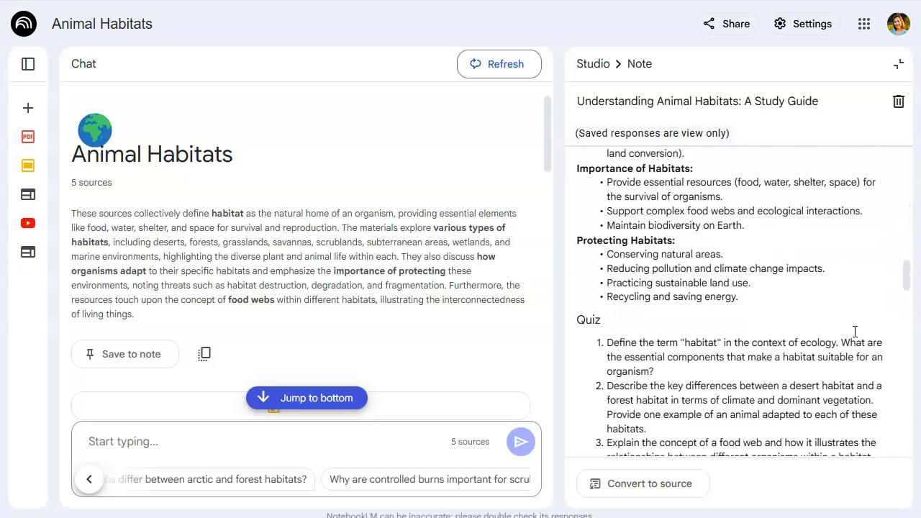
scroll(854, 331, "down", 3)
scroll(855, 331, "down", 10)
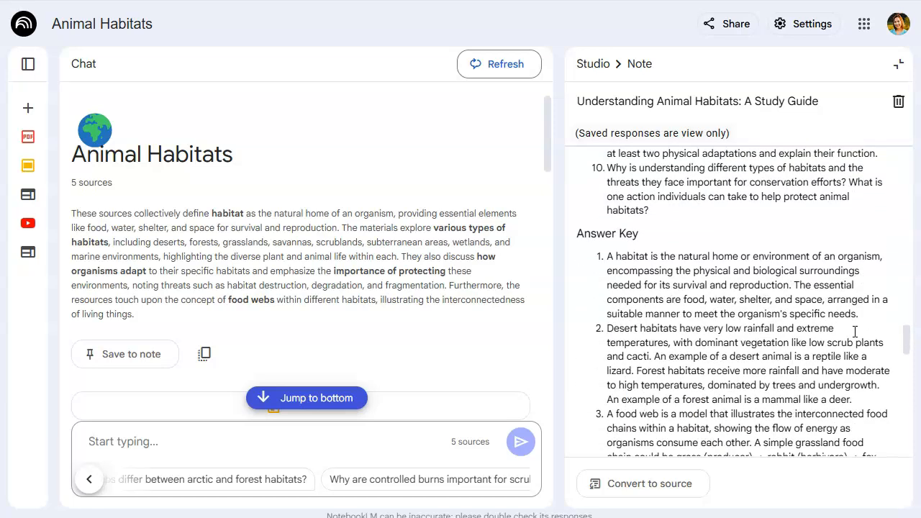
scroll(855, 331, "down", 10)
scroll(855, 330, "down", 8)
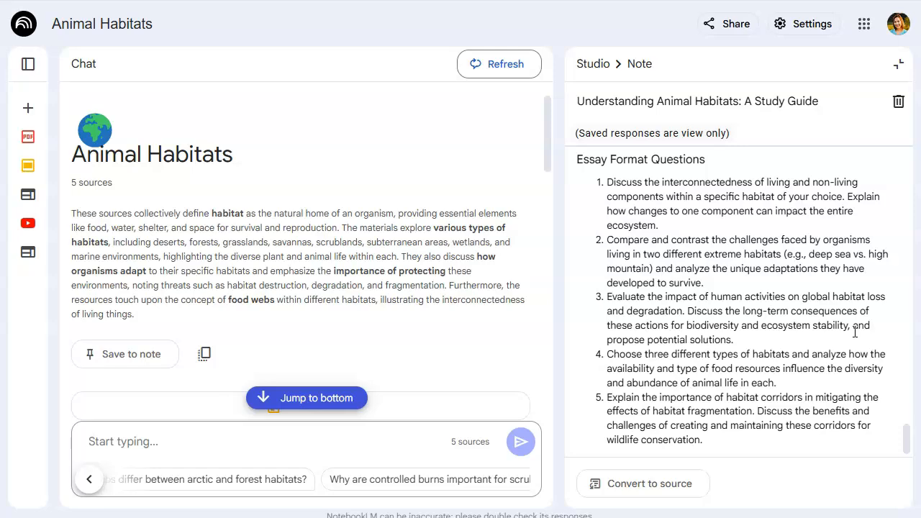
scroll(855, 331, "up", 15)
scroll(854, 331, "up", 10)
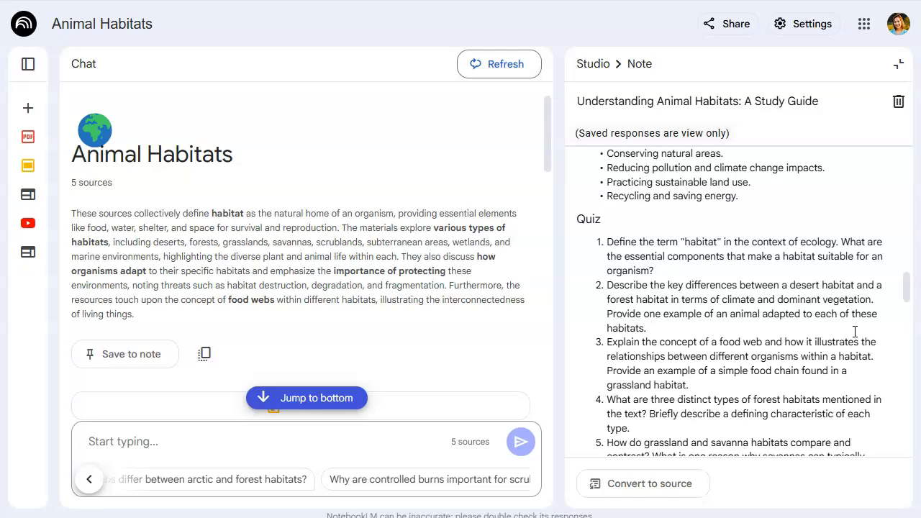
scroll(824, 331, "up", 5)
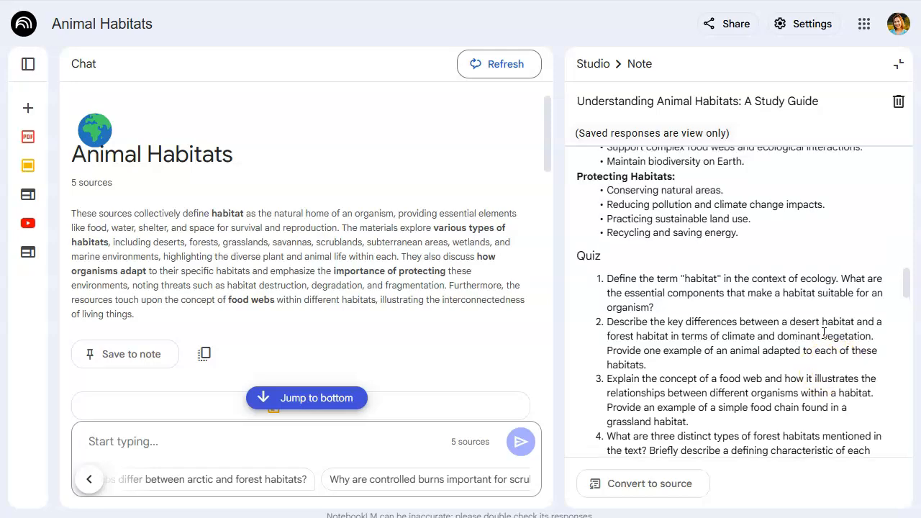
scroll(824, 333, "up", 10)
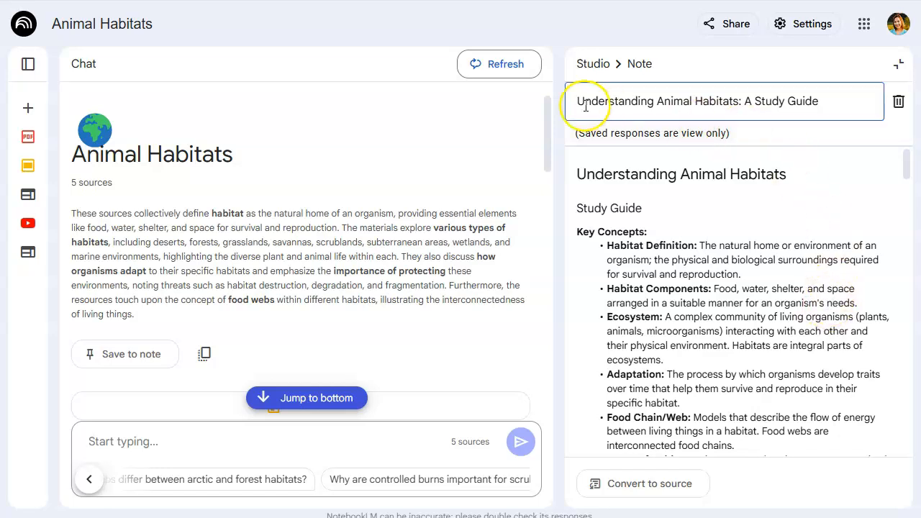
left_click(587, 66)
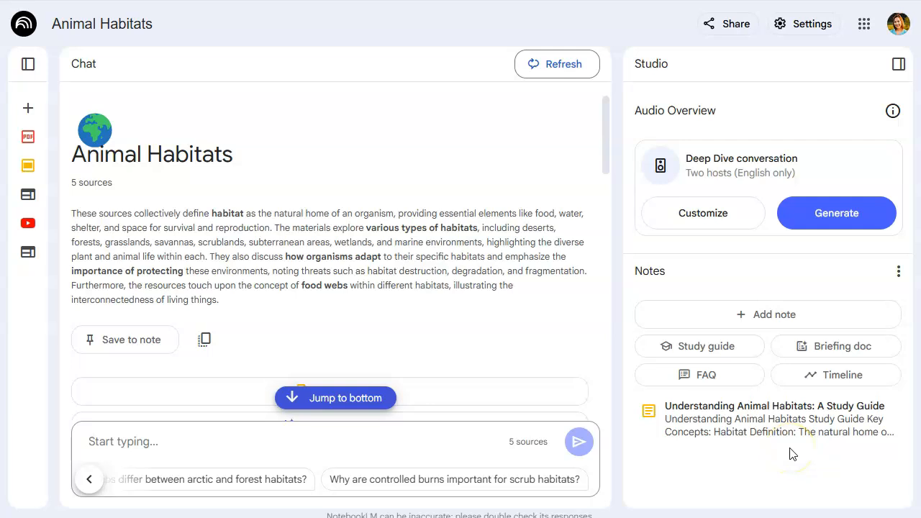
Generate a briefing document from the sources and open the new note
left_click(831, 346)
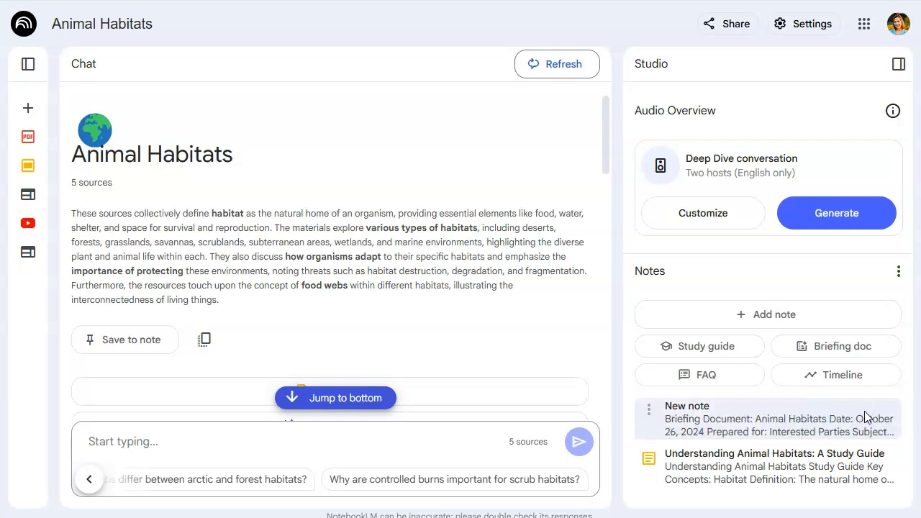
left_click(764, 411)
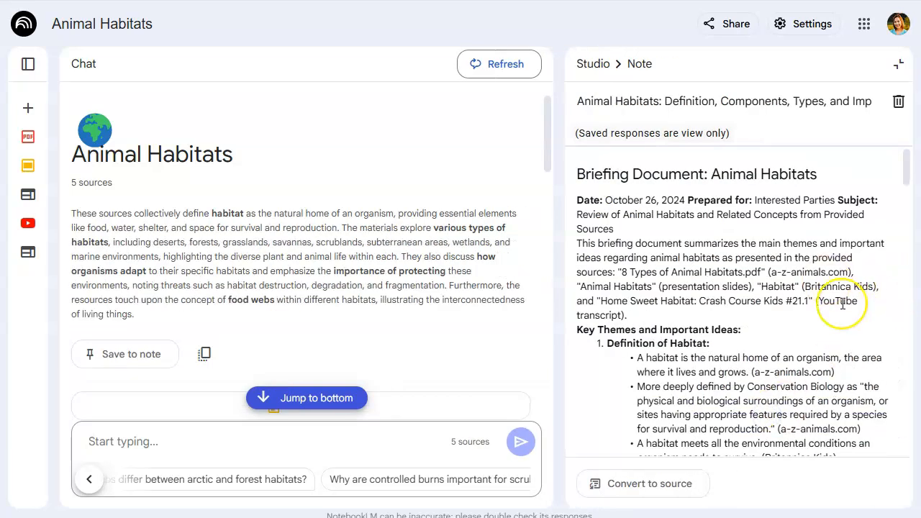
Scroll through the briefing document's themes down to its concluding summary
scroll(842, 304, "down", 3)
scroll(842, 304, "down", 3)
scroll(842, 303, "down", 4)
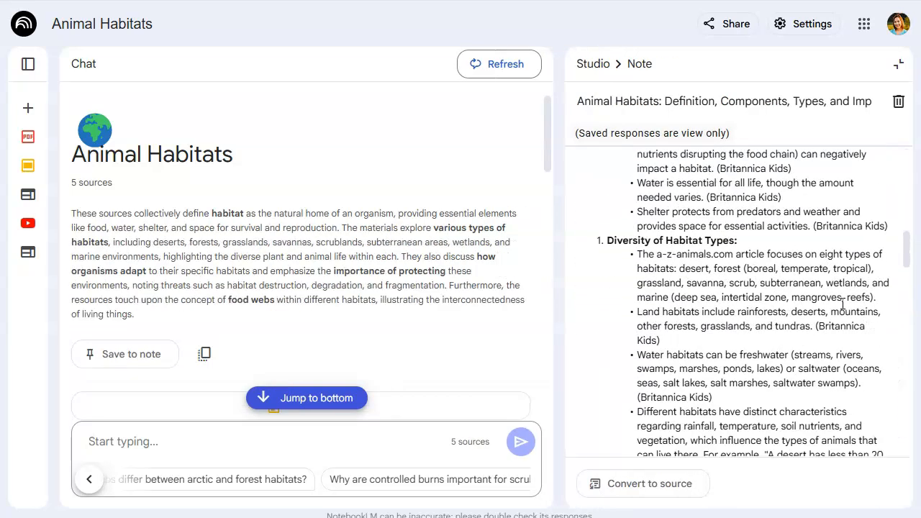
scroll(843, 304, "down", 6)
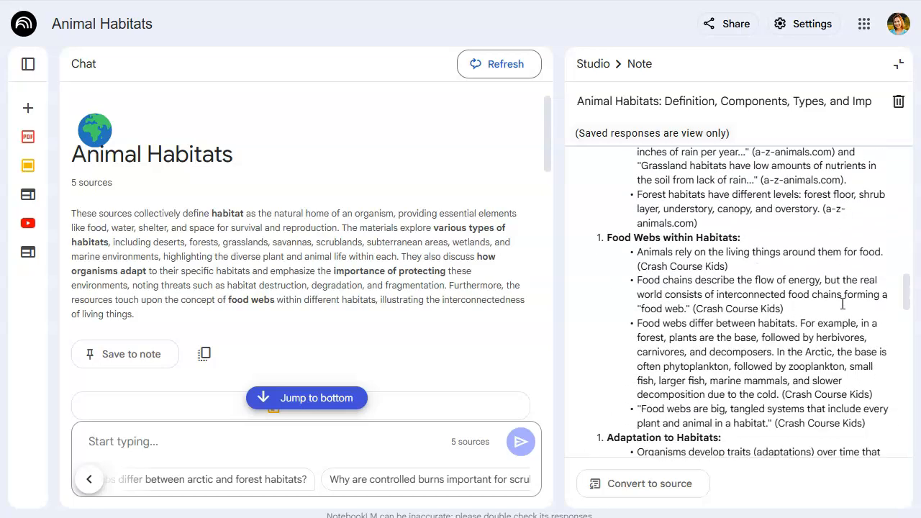
scroll(843, 303, "down", 1)
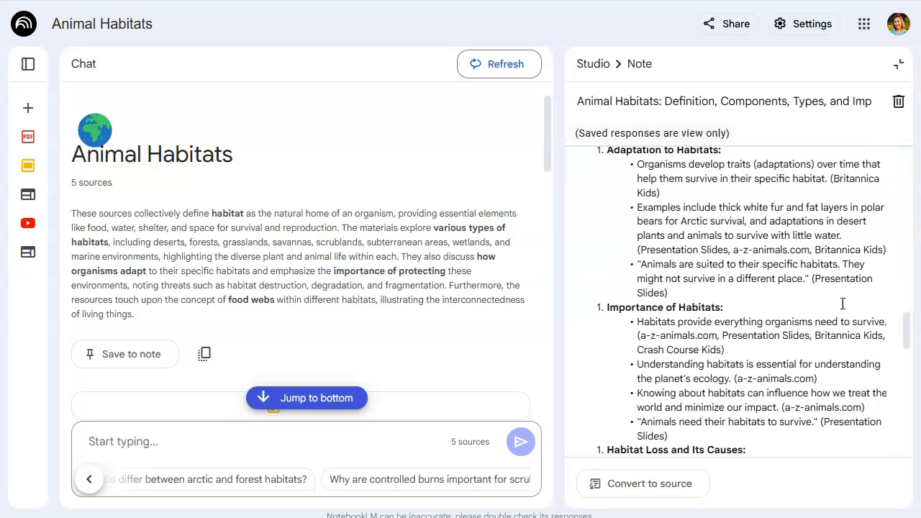
scroll(842, 303, "down", 8)
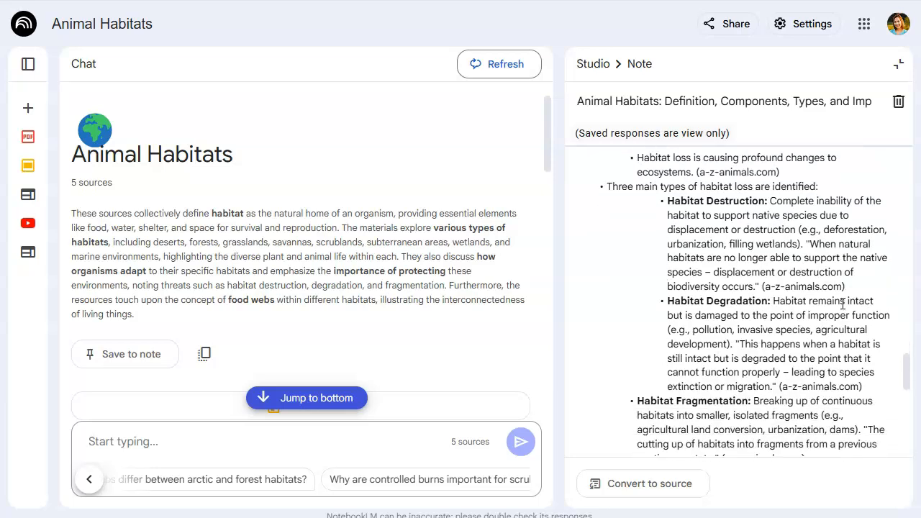
scroll(843, 303, "down", 4)
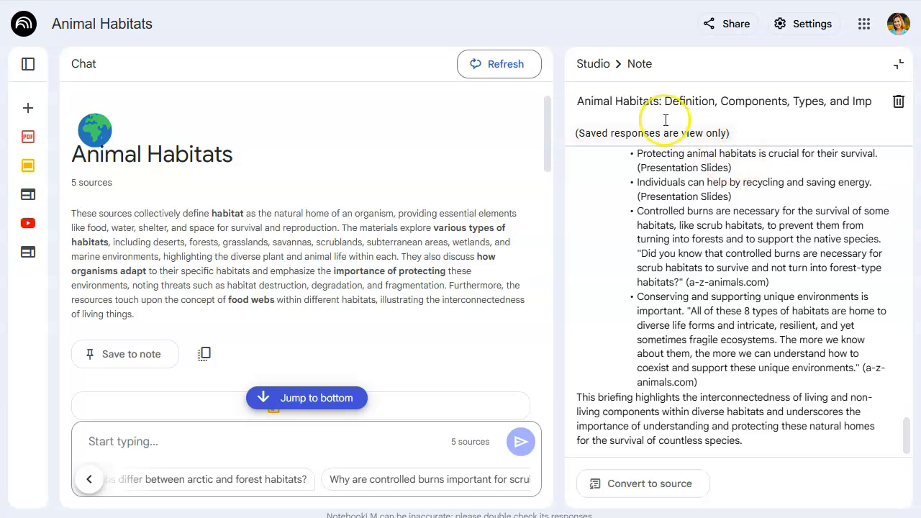
Customize the Audio Overview with the focus "Create a podcast for 3rd graders, students who are 8-9 years old. They have been studying animal habitats. Keep it short 3-5 minutes." and generate it
left_click(593, 64)
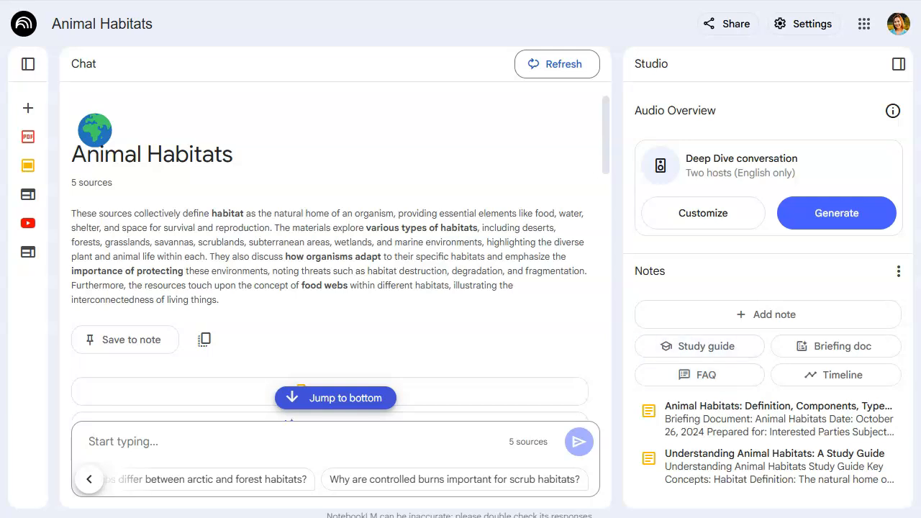
left_click(837, 220)
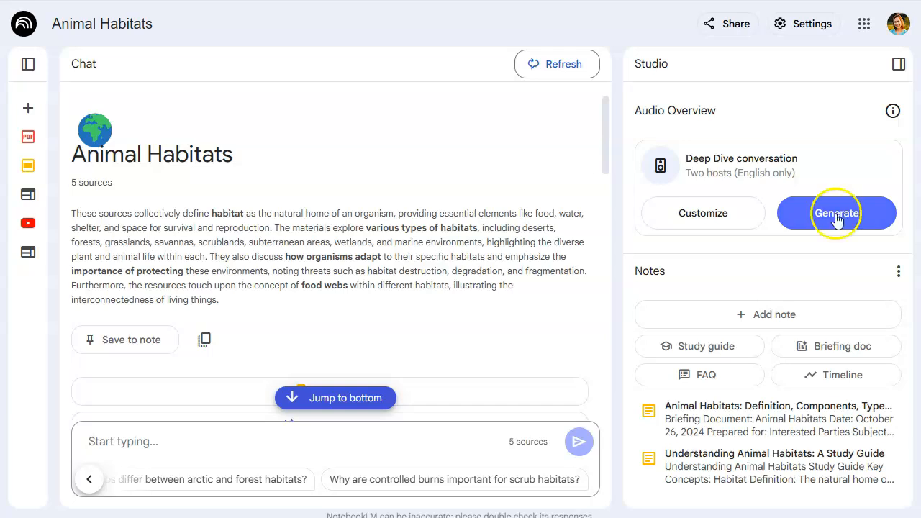
left_click(729, 262)
left_click(709, 214)
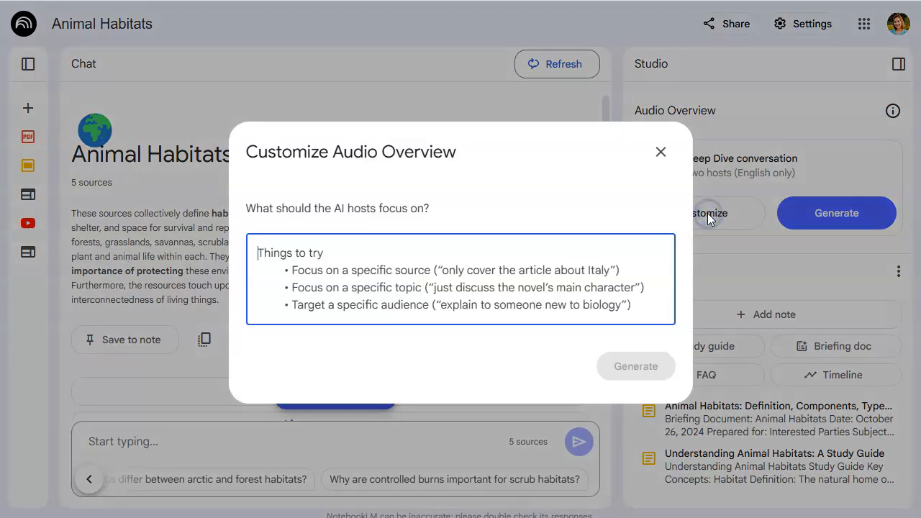
left_click(471, 280)
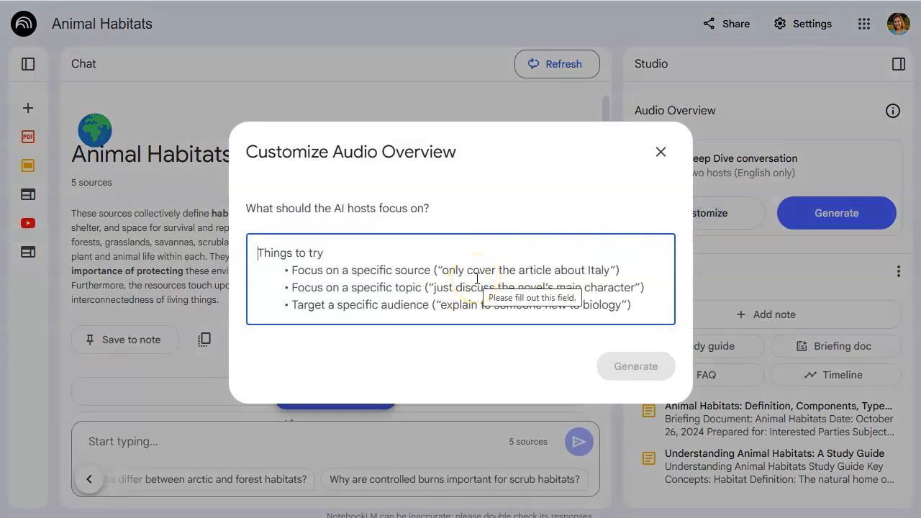
left_click(347, 250)
left_click(346, 251)
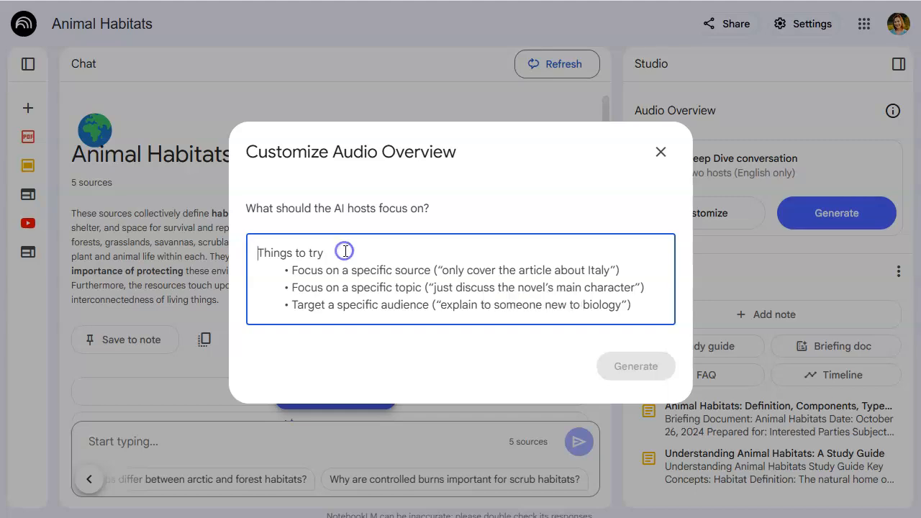
type("Create a podcast for 3rd graders, students who are 8-9 years old. They have been studying animal habitats. Keep it short 3-5 minutes.")
left_click(345, 264)
left_click(347, 295)
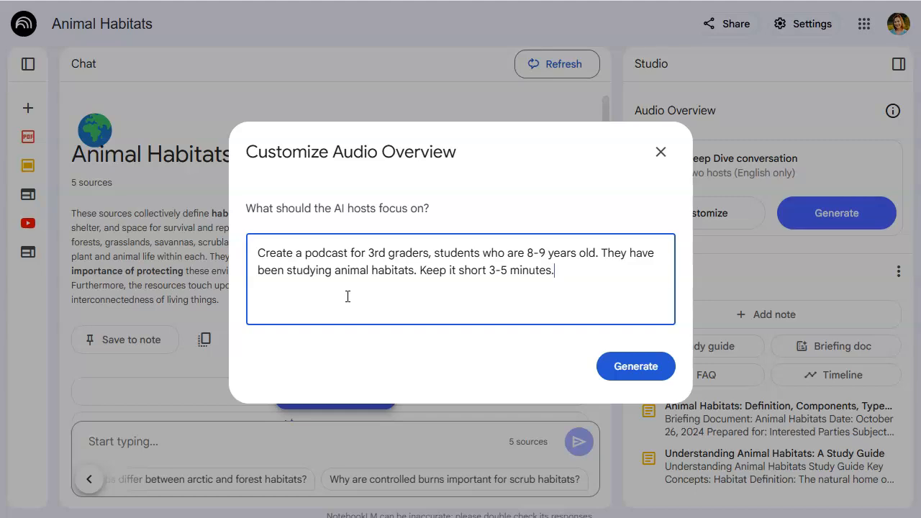
left_click(627, 366)
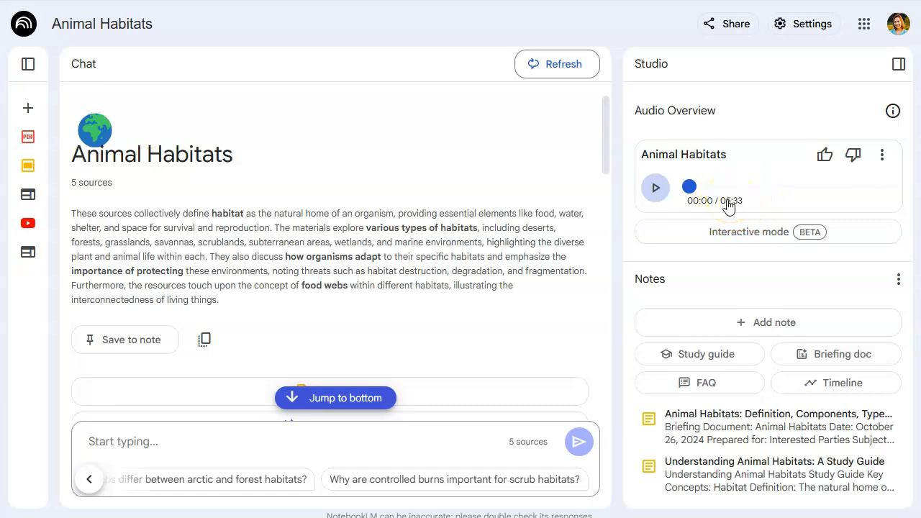
Play the generated Animal Habitats audio overview for a short while, then pause it
left_click(654, 189)
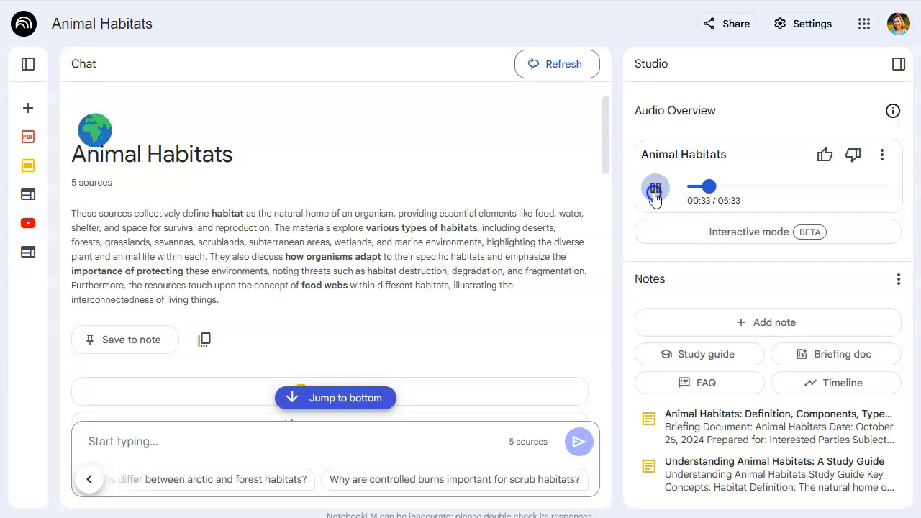
left_click(654, 190)
left_click(653, 198)
Download the audio overview from its options menu
left_click(883, 158)
left_click(782, 232)
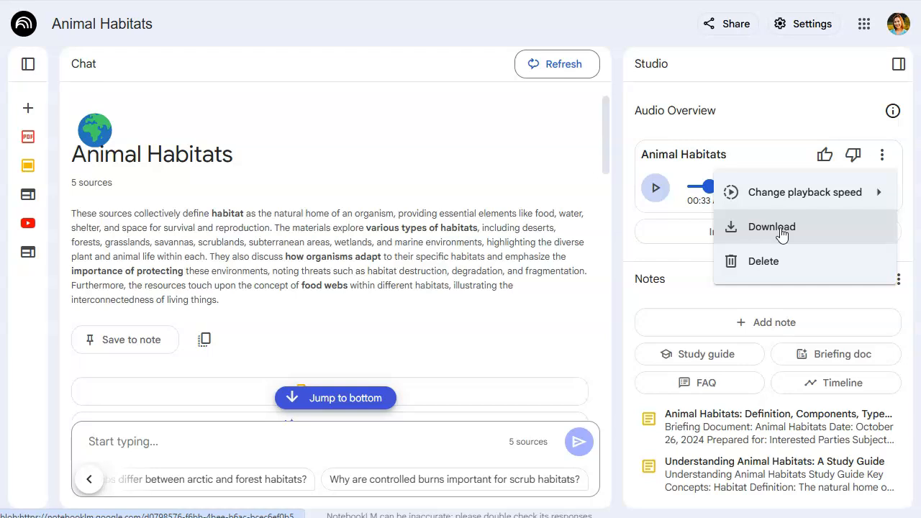
left_click(765, 191)
left_click(732, 72)
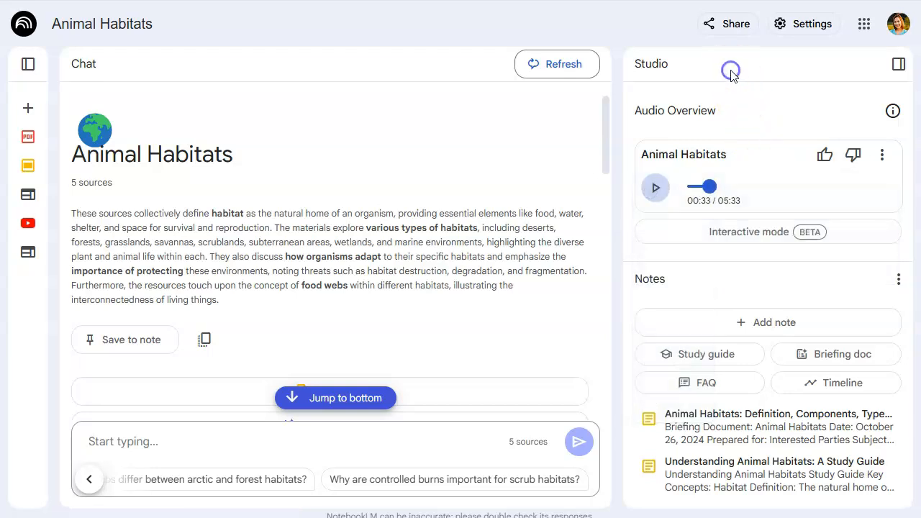